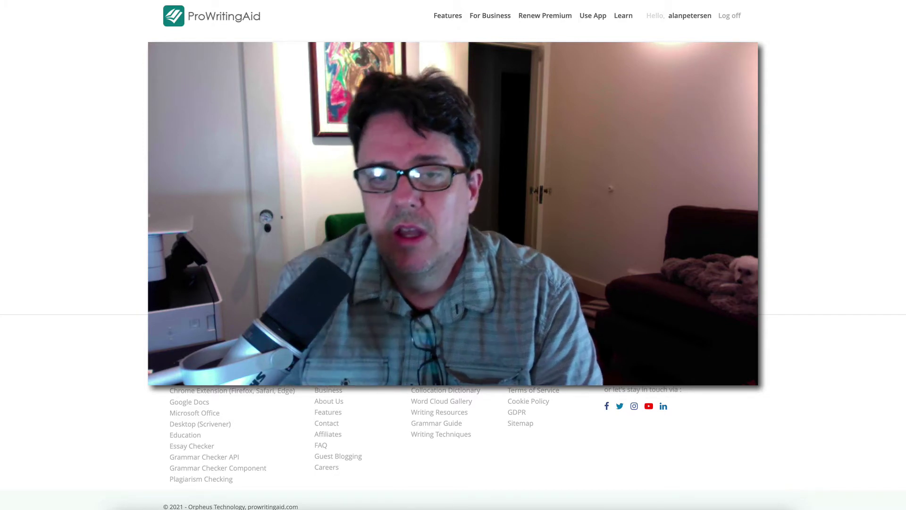
# Choose Desktop (Scrivener) under the footer's Integrations to trigger the ProWritingAid desktop download.
pyautogui.click(429, 118)
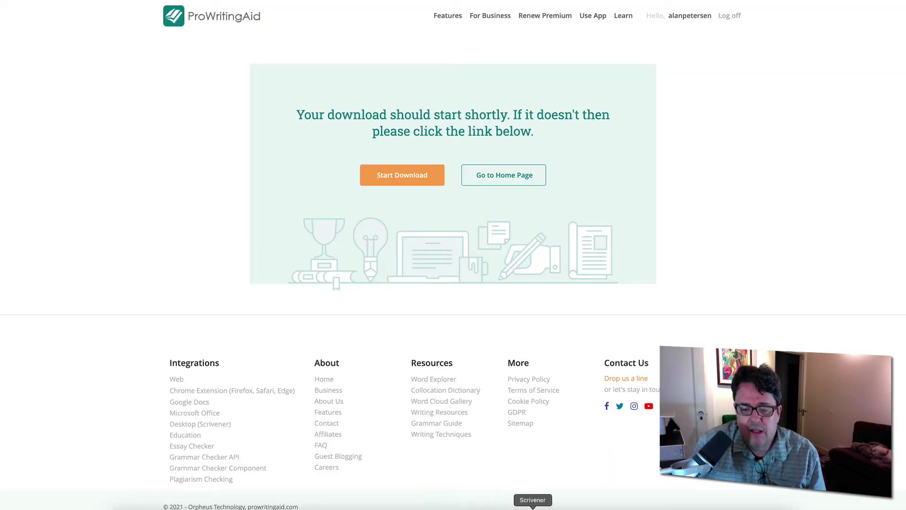
# Launch Scrivener and open the recent 'Gringo Gulch (2nd Draft-May28) Test with ProWritingAid' project.
pyautogui.click(533, 505)
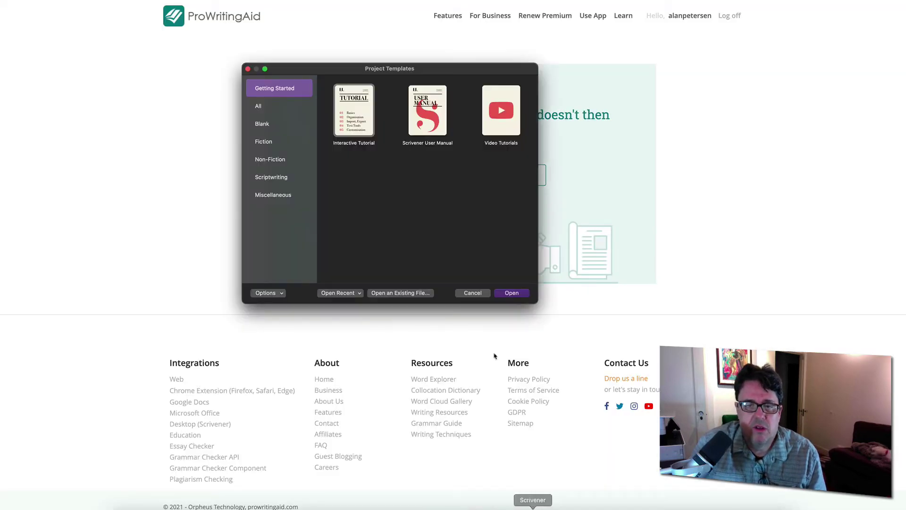
pyautogui.click(350, 294)
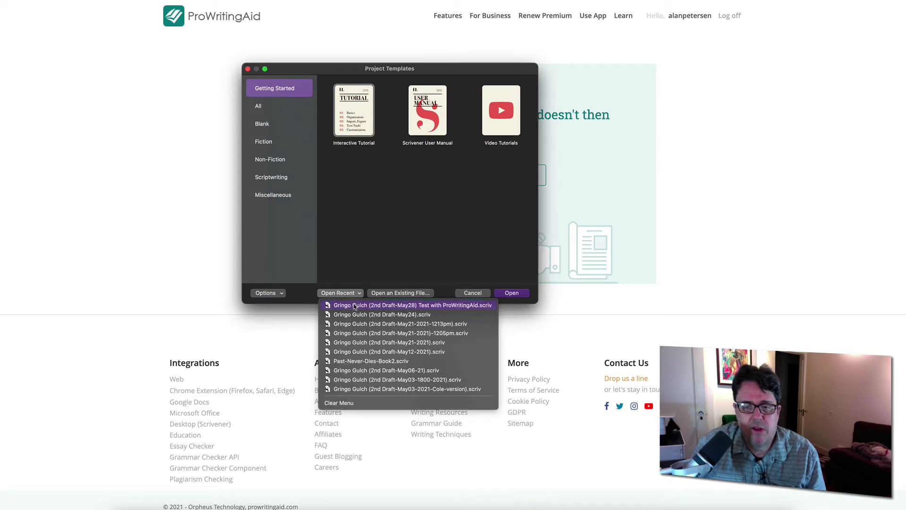
pyautogui.click(355, 305)
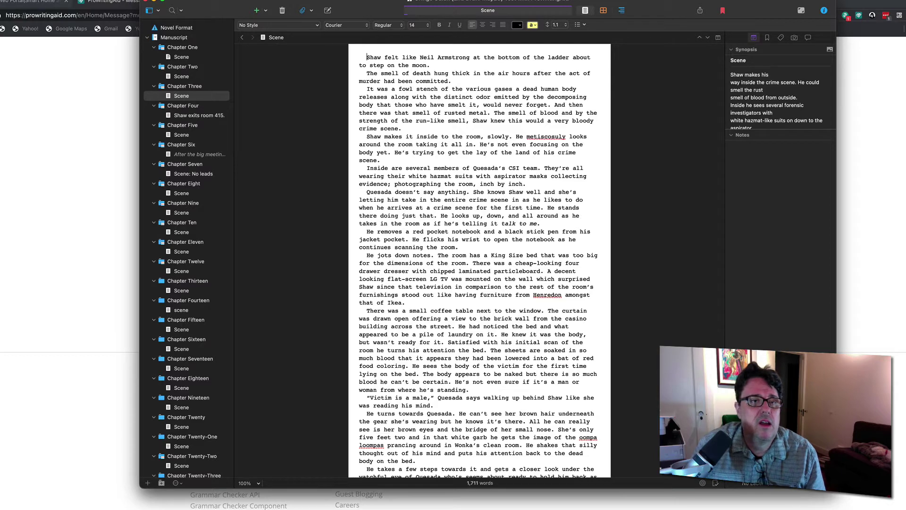
pyautogui.click(137, 1)
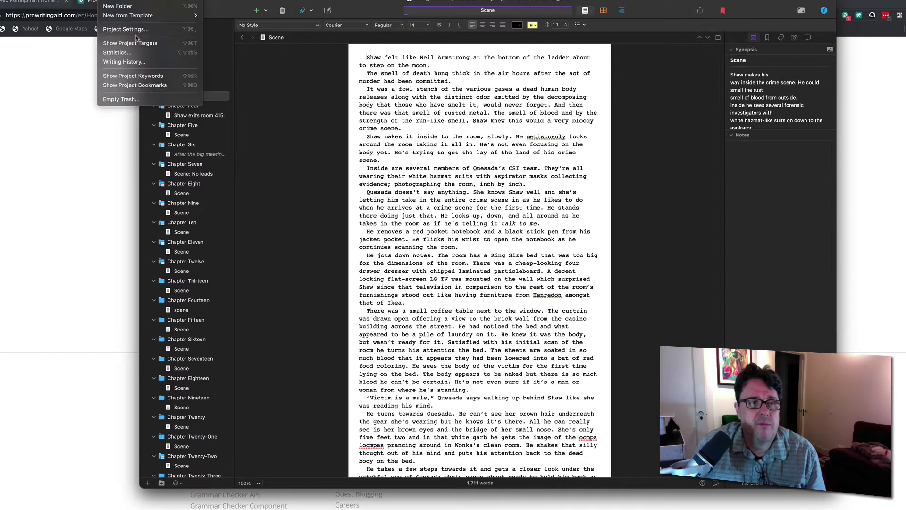
pyautogui.click(134, 54)
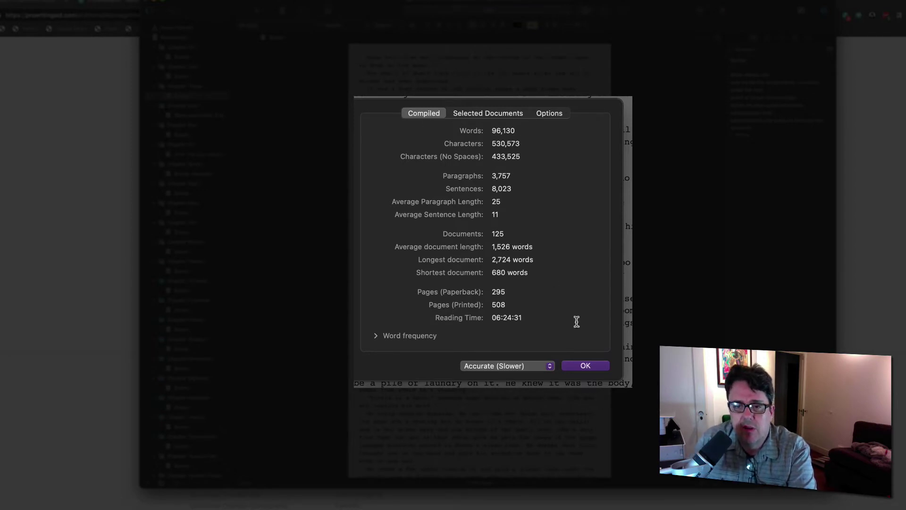
pyautogui.click(586, 367)
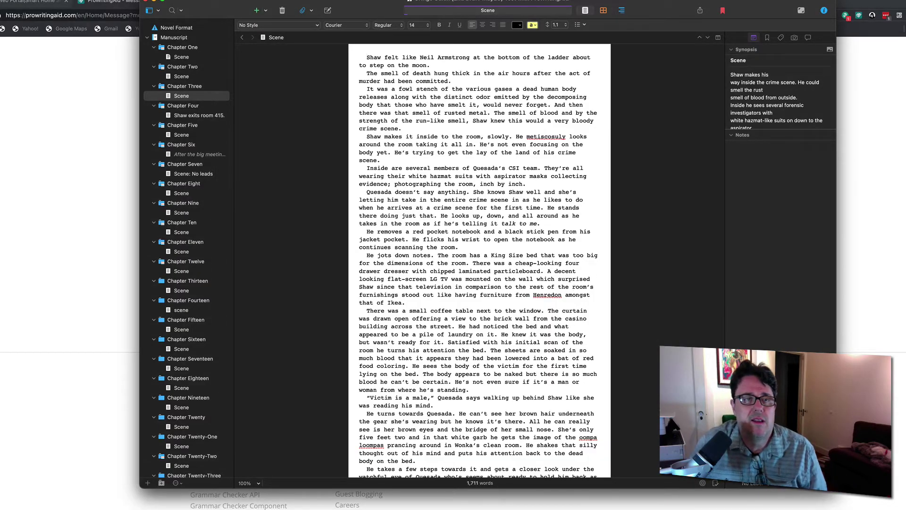
# Close the Scrivener project and start ProWritingAid from Launchpad's Applications.
pyautogui.click(146, 2)
pyautogui.press('super+Tab')
pyautogui.press('super+Tab')
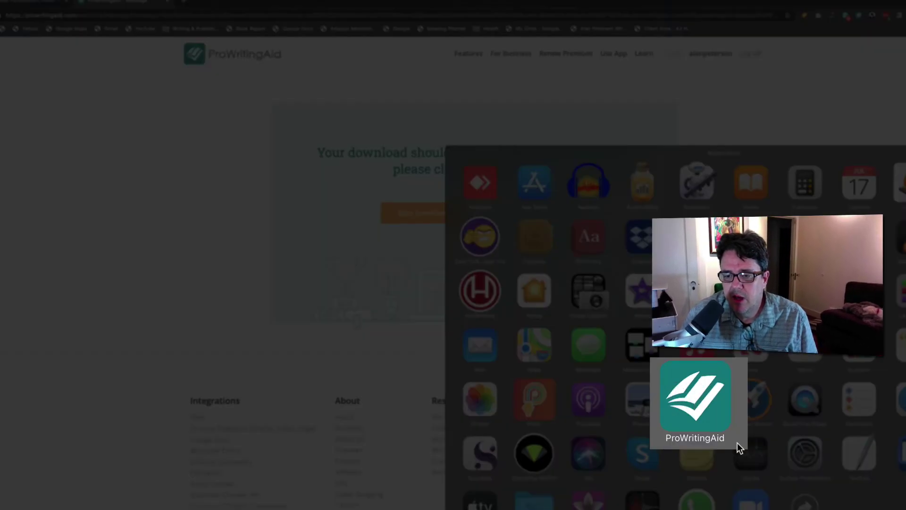
pyautogui.click(696, 401)
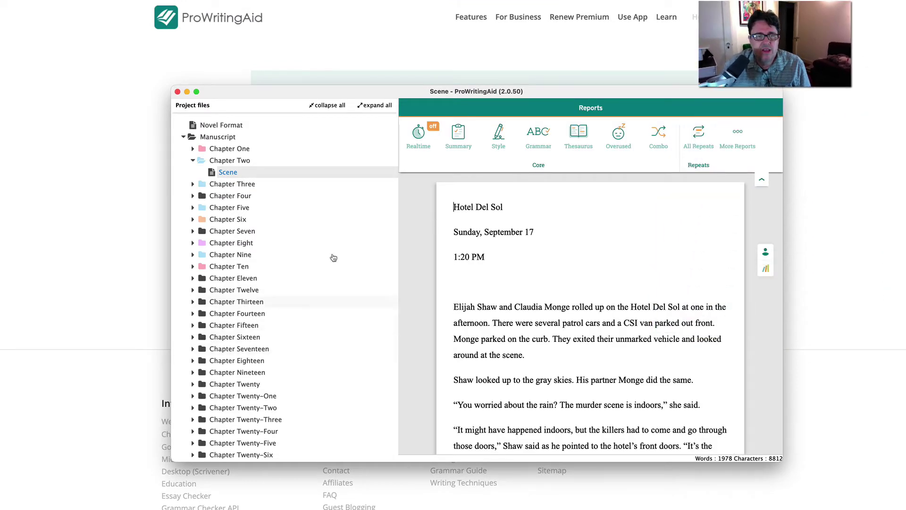
# In Project files, expand Manuscript, collapse Chapter Two and expand Chapter Three to reveal its scene.
pyautogui.click(183, 138)
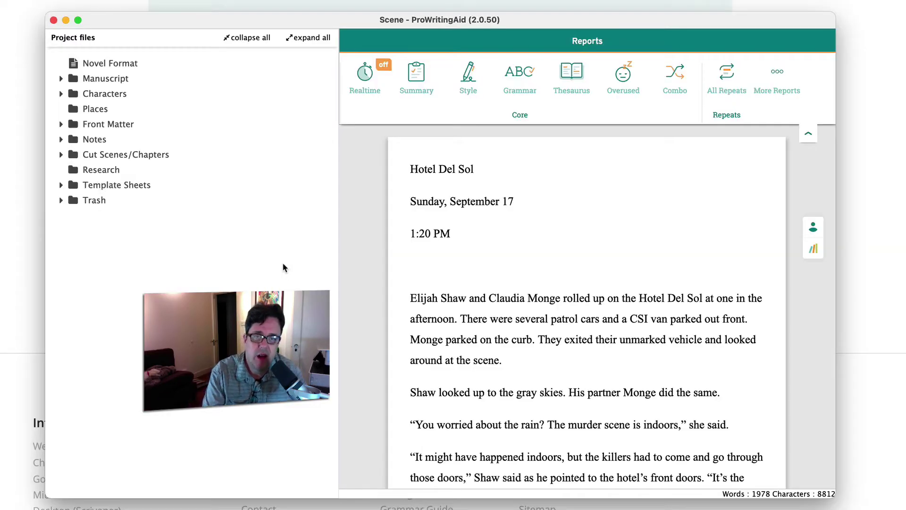
pyautogui.click(61, 79)
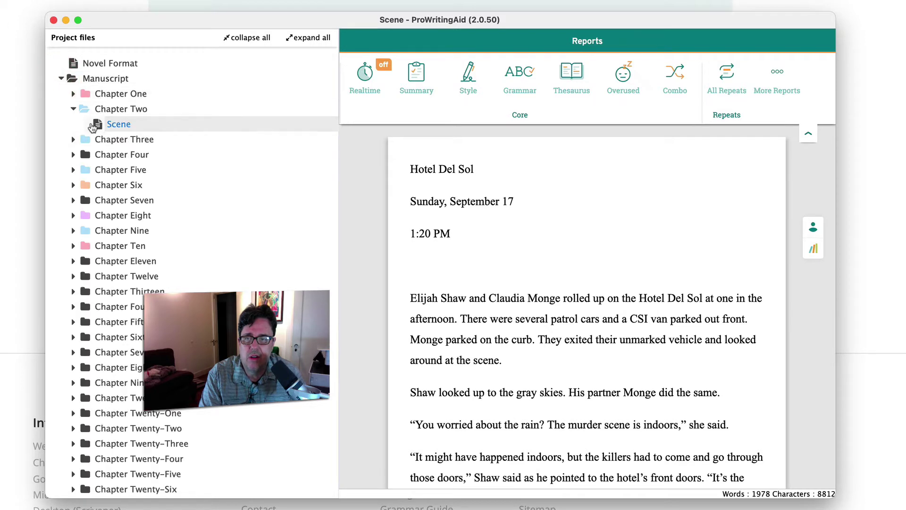
pyautogui.click(74, 109)
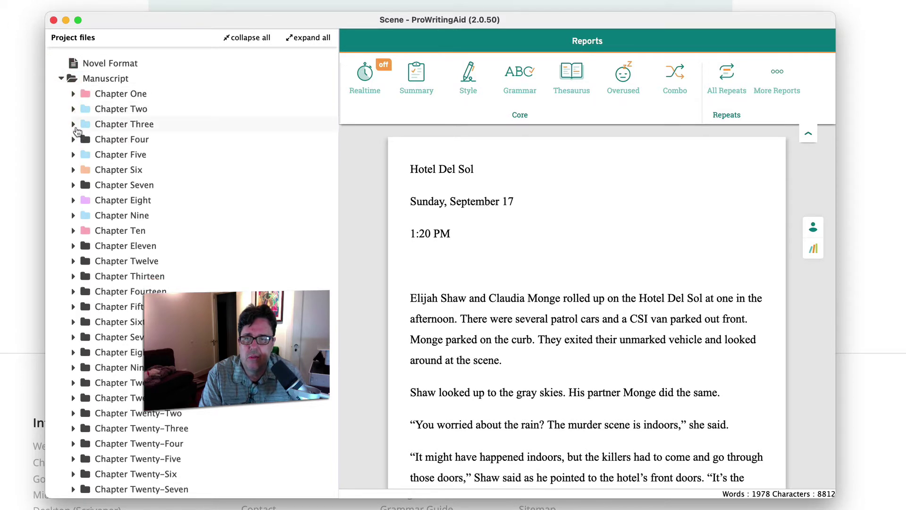
pyautogui.click(74, 124)
# Open Chapter Three's scene and switch on Realtime checking, flagging 77 issues.
pyautogui.click(107, 139)
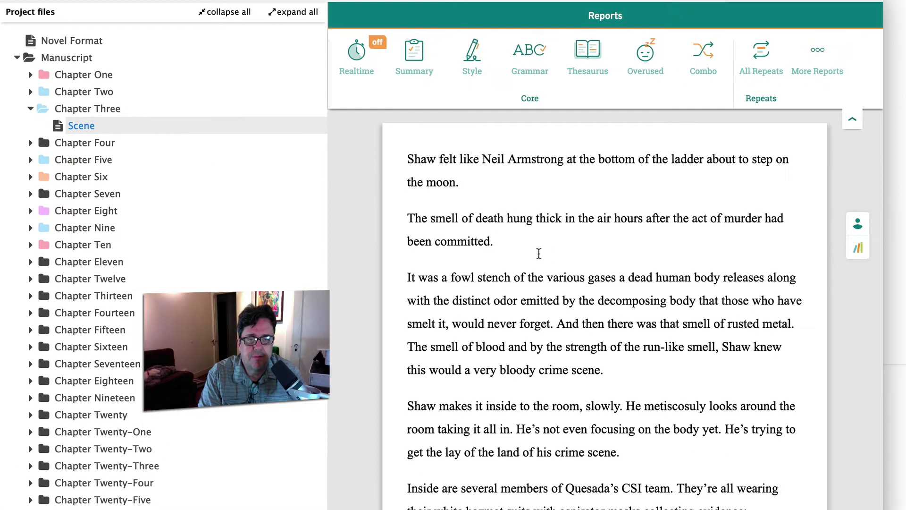
pyautogui.click(356, 65)
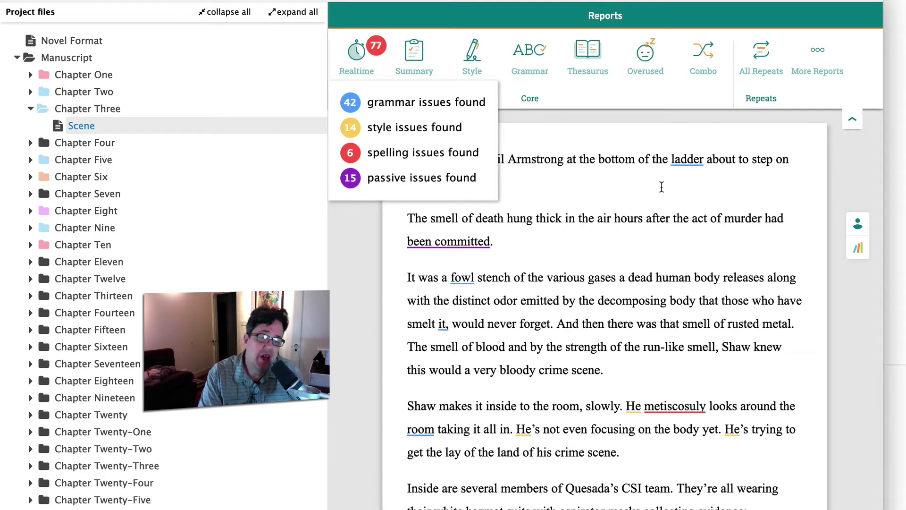
pyautogui.click(648, 239)
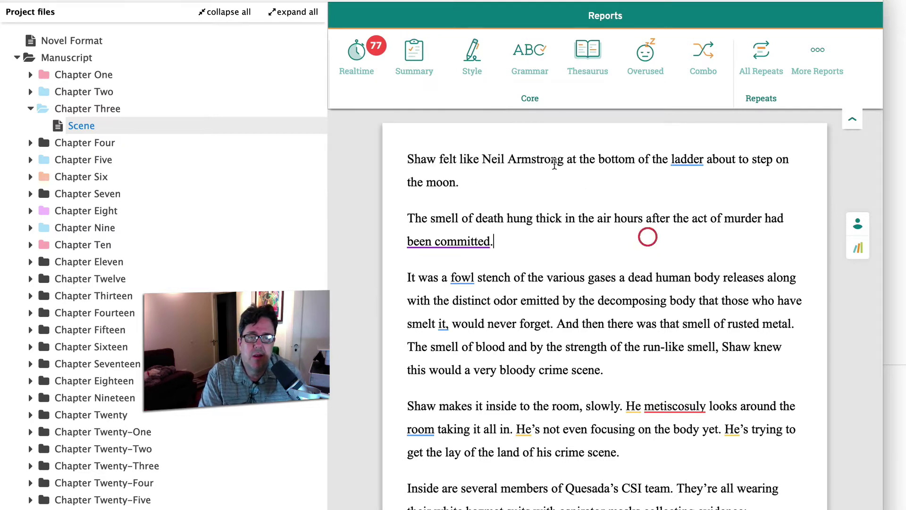
# Generate the scene's Summary Report and review its Grammar 36%, Style 72%, Spelling 79% scores.
pyautogui.click(415, 61)
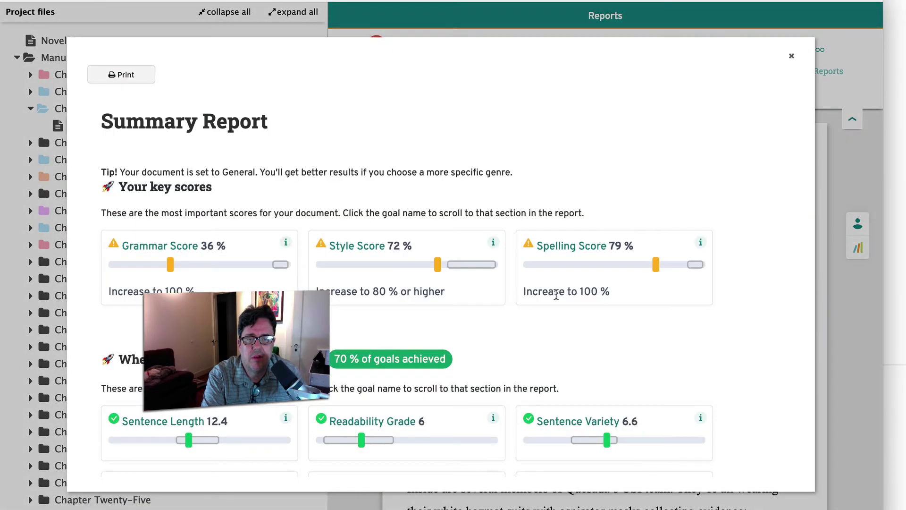
pyautogui.scroll(-2, 505, 298)
pyautogui.scroll(-10, 505, 298)
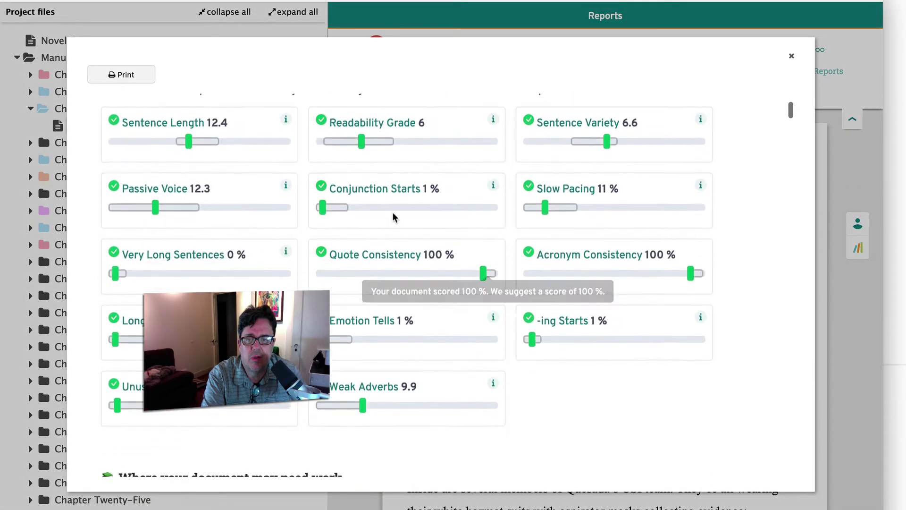
pyautogui.scroll(-15, 377, 227)
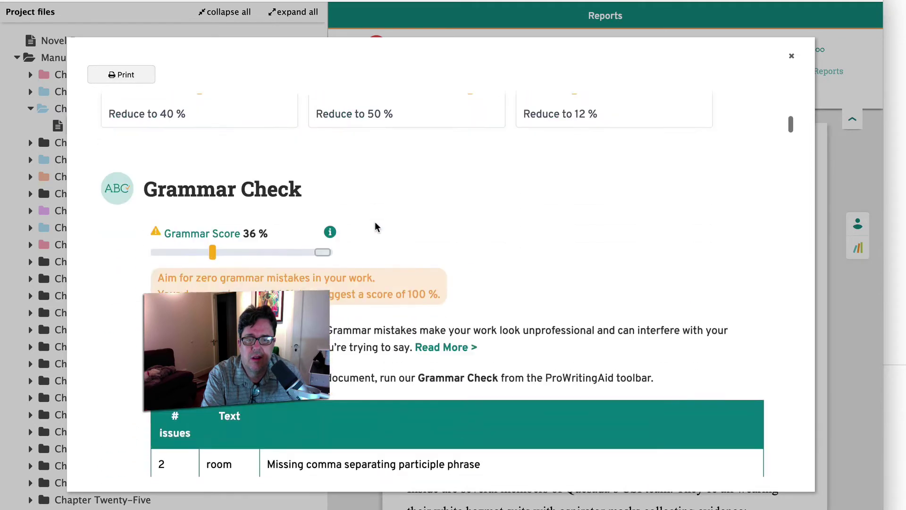
pyautogui.scroll(-10, 376, 227)
pyautogui.scroll(20, 376, 227)
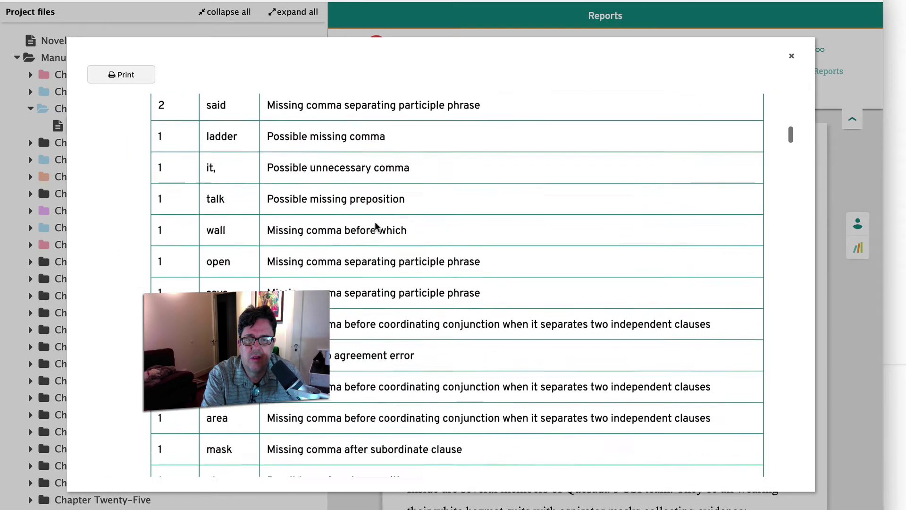
pyautogui.scroll(-20, 376, 227)
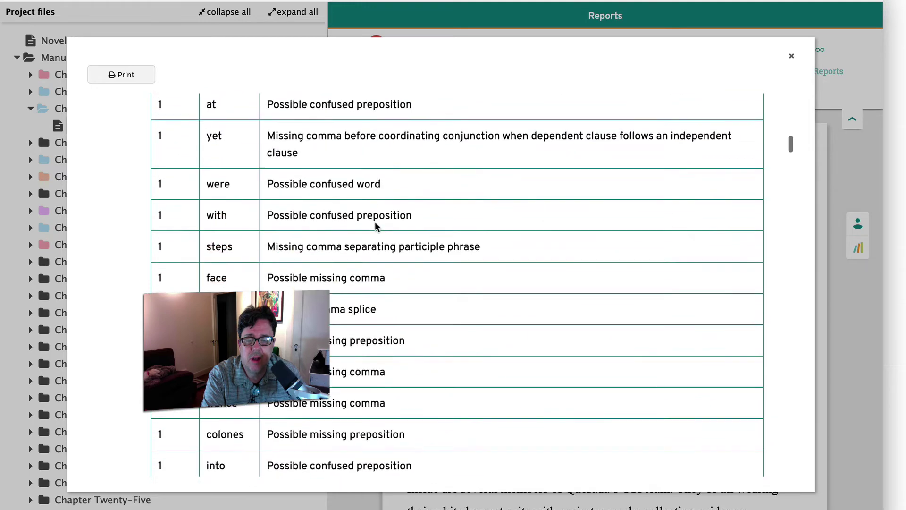
pyautogui.scroll(-20, 376, 226)
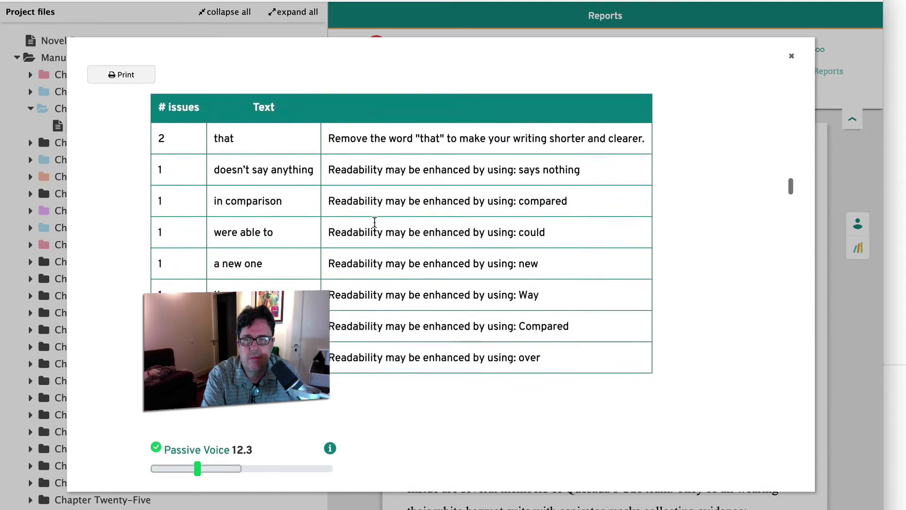
# Close the Summary Report and add the suggested comma after 'ladder'.
pyautogui.click(791, 57)
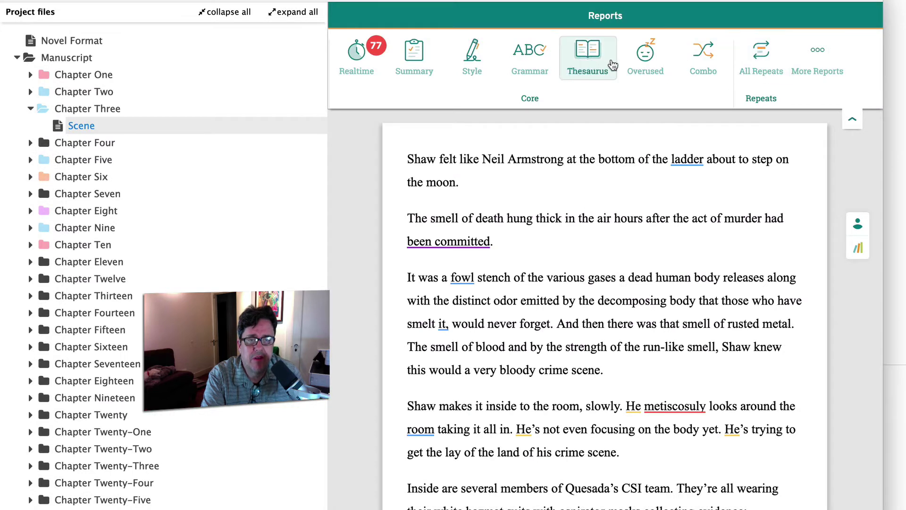
pyautogui.moveTo(361, 50)
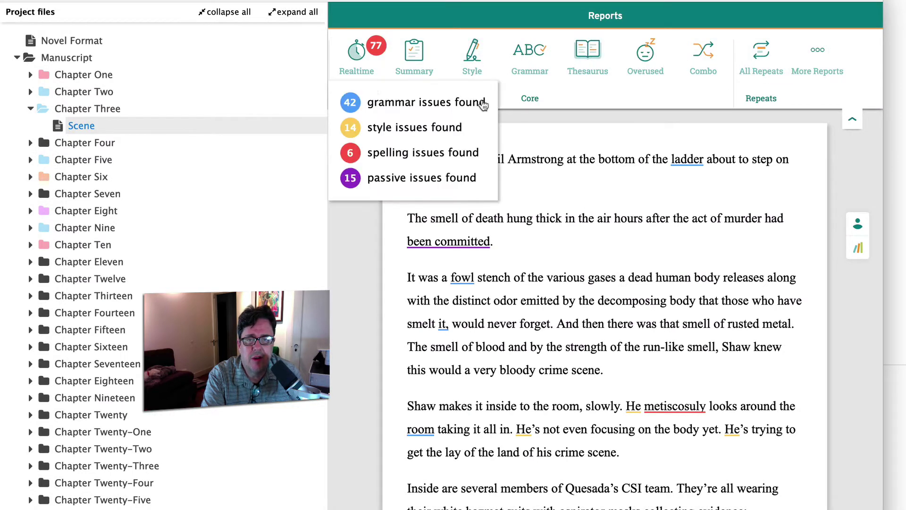
pyautogui.click(690, 243)
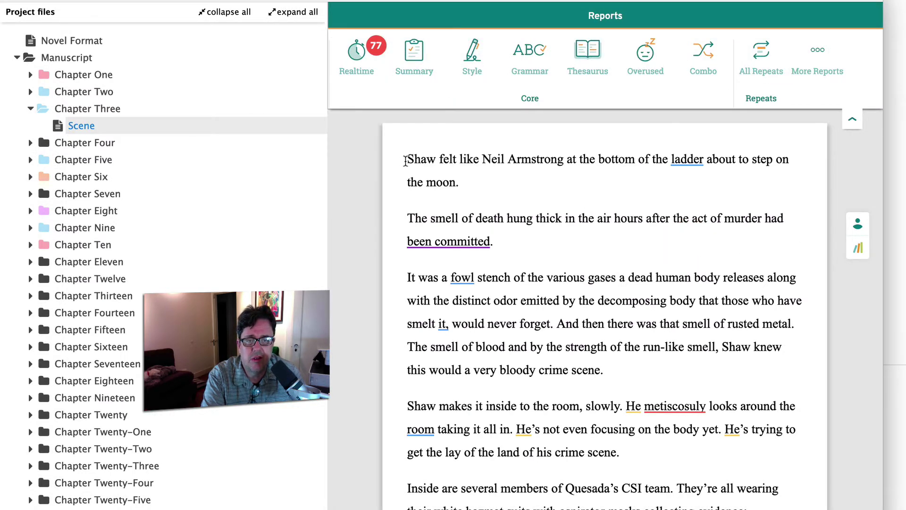
pyautogui.click(689, 159)
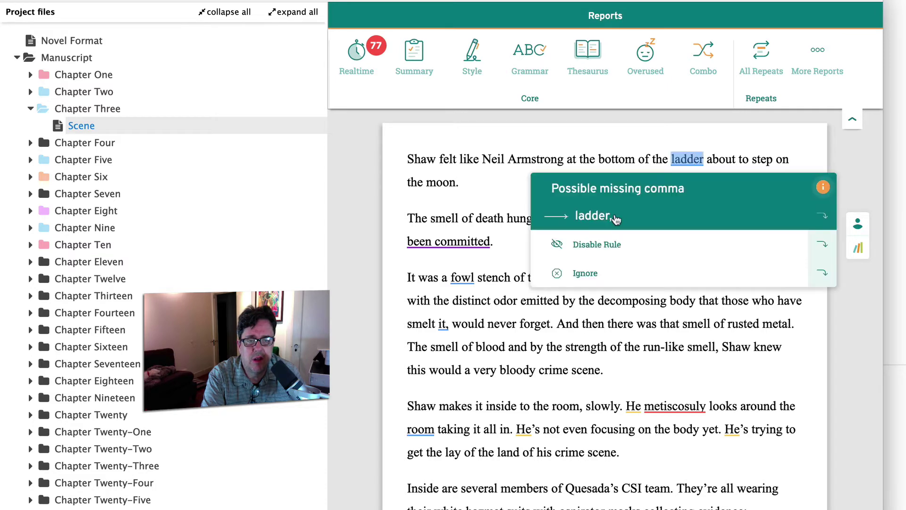
pyautogui.click(590, 215)
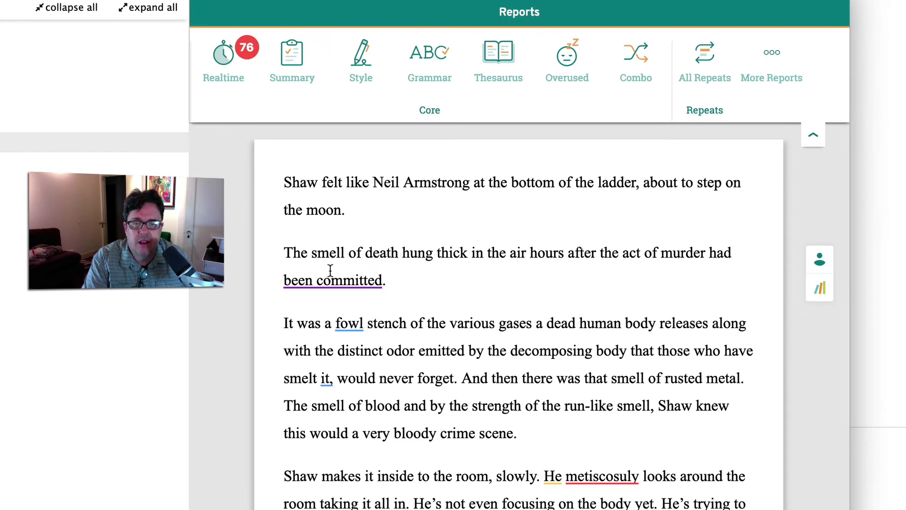
# Ignore the passive-voice flag on 'been committed' and add the suggested comma after 'room'.
pyautogui.click(319, 282)
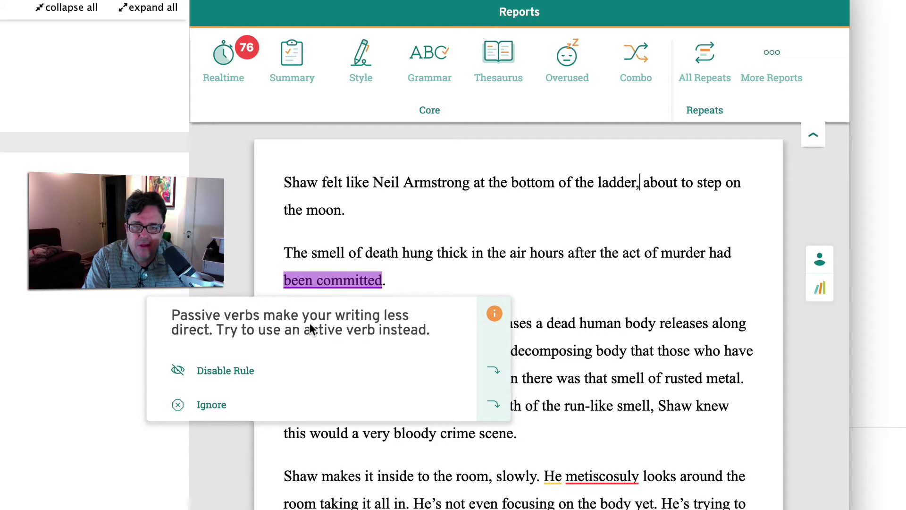
pyautogui.click(206, 407)
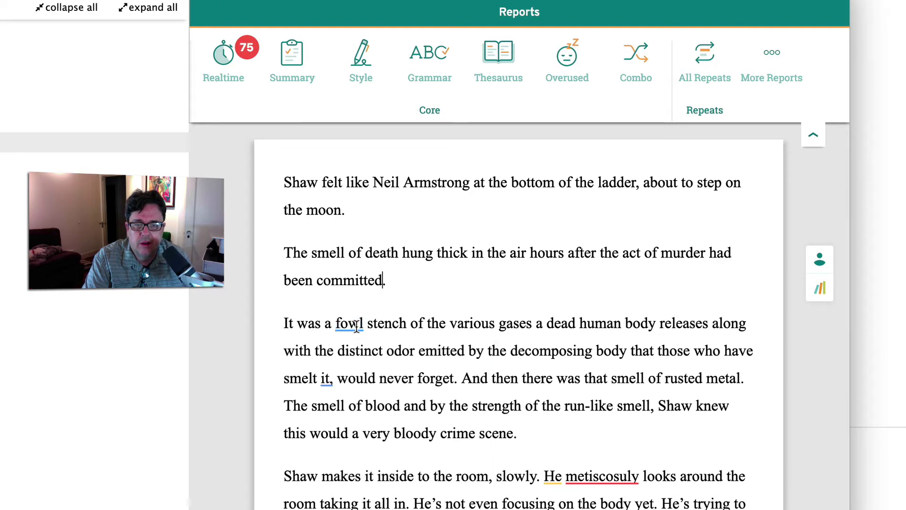
pyautogui.moveTo(357, 326)
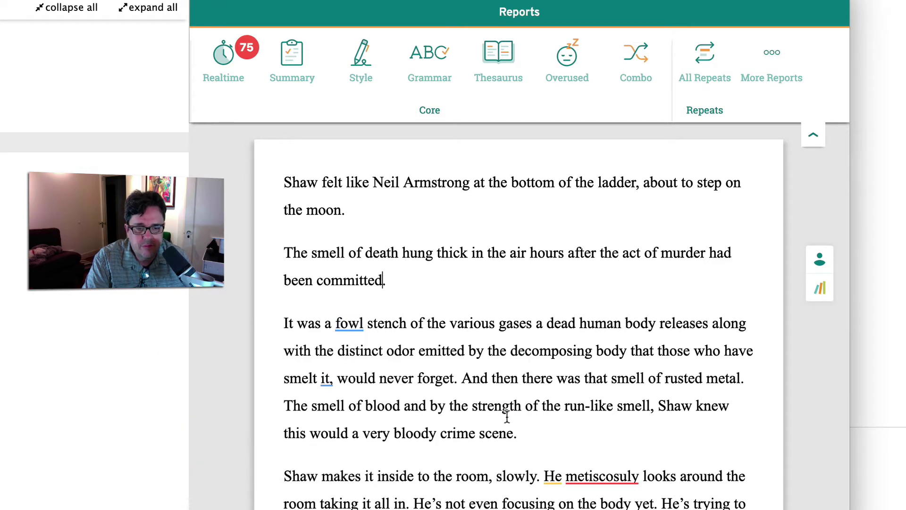
pyautogui.moveTo(597, 474)
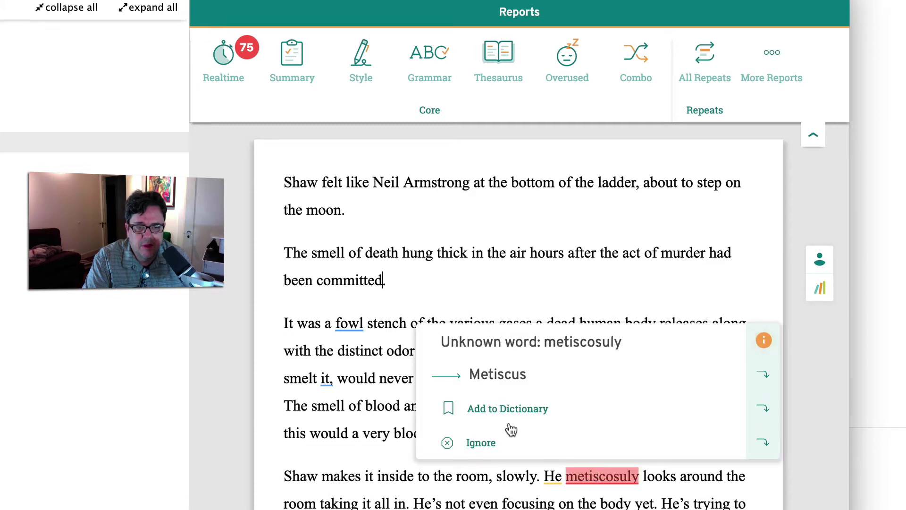
pyautogui.moveTo(301, 502)
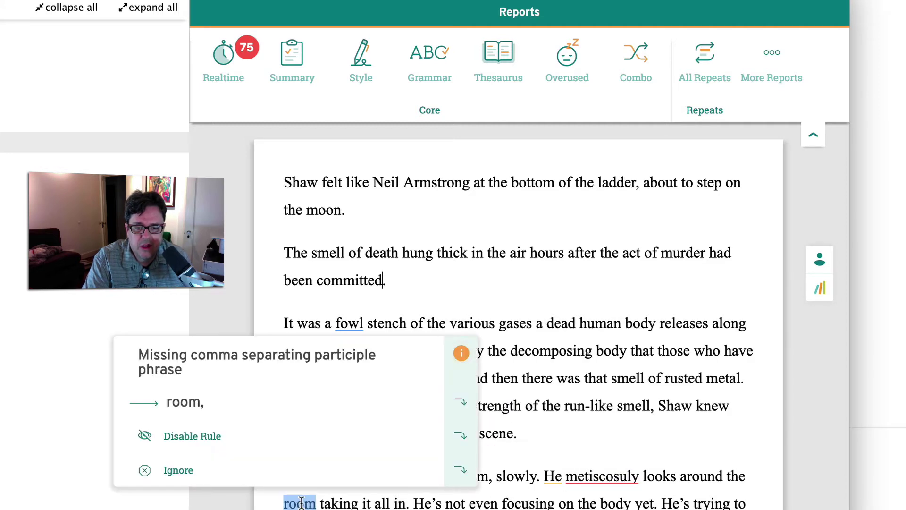
pyautogui.click(204, 409)
# Add the suggested comma after 'wall' and ignore the unknown-word flag on 'Henredon'.
pyautogui.moveTo(679, 504)
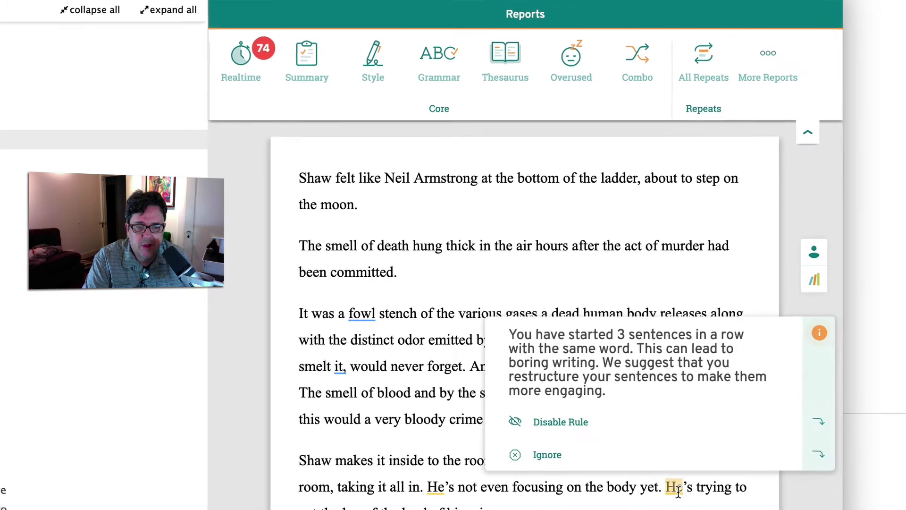
pyautogui.scroll(-3, 437, 324)
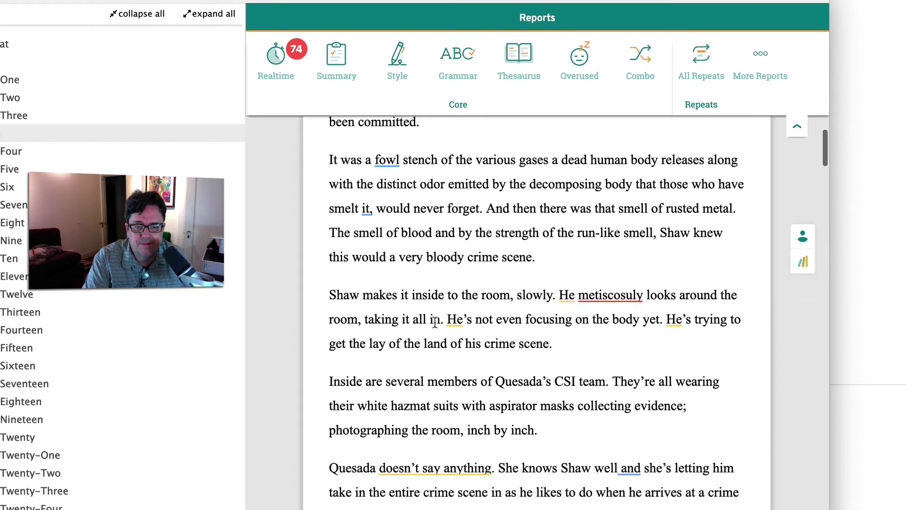
pyautogui.scroll(-13, 437, 323)
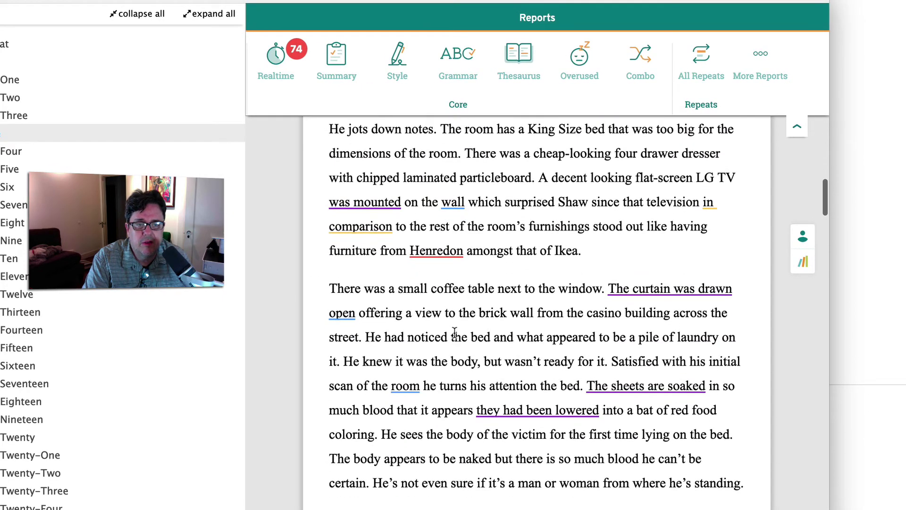
pyautogui.moveTo(665, 291)
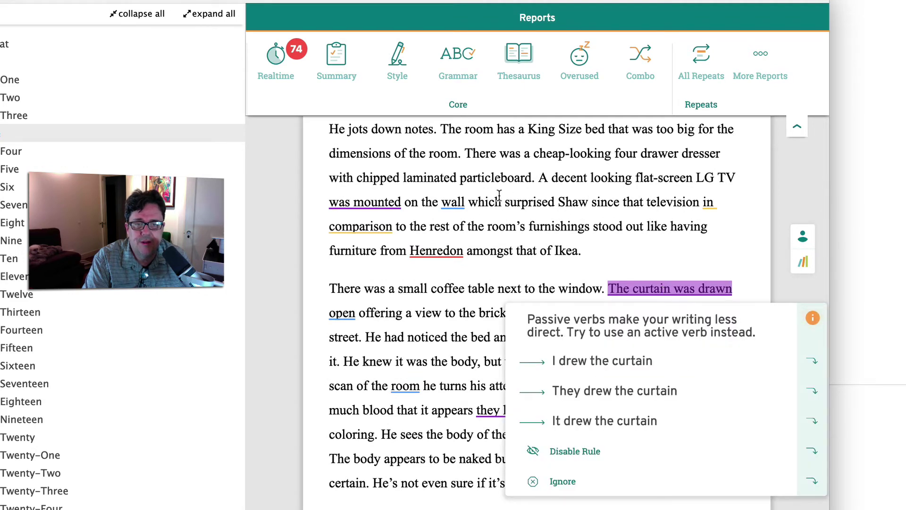
pyautogui.moveTo(454, 202)
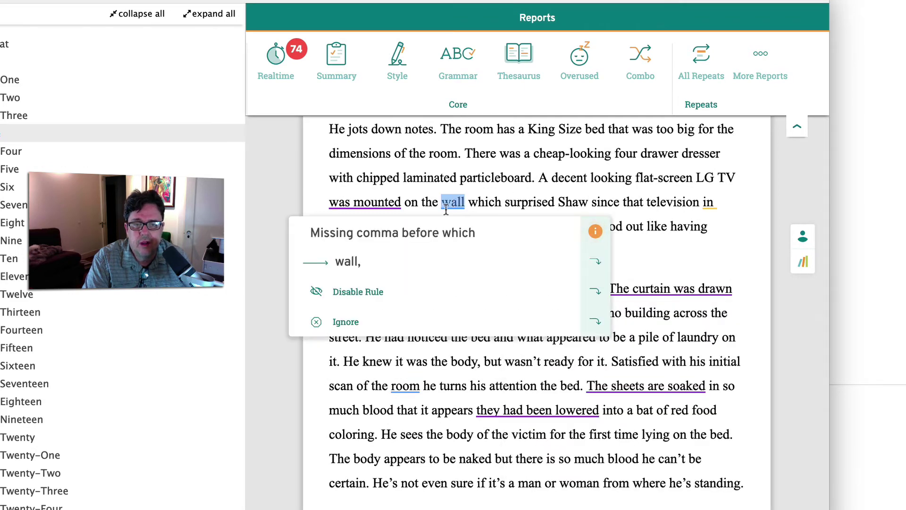
pyautogui.click(382, 264)
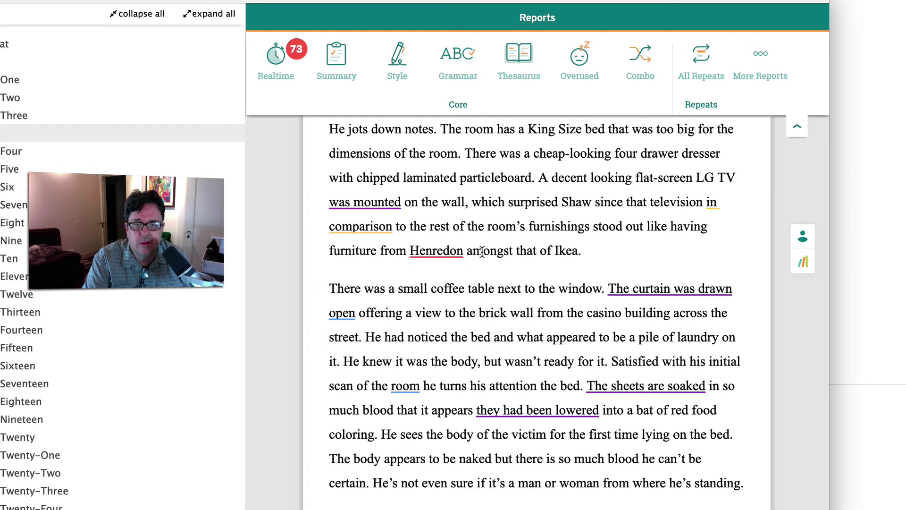
pyautogui.moveTo(441, 251)
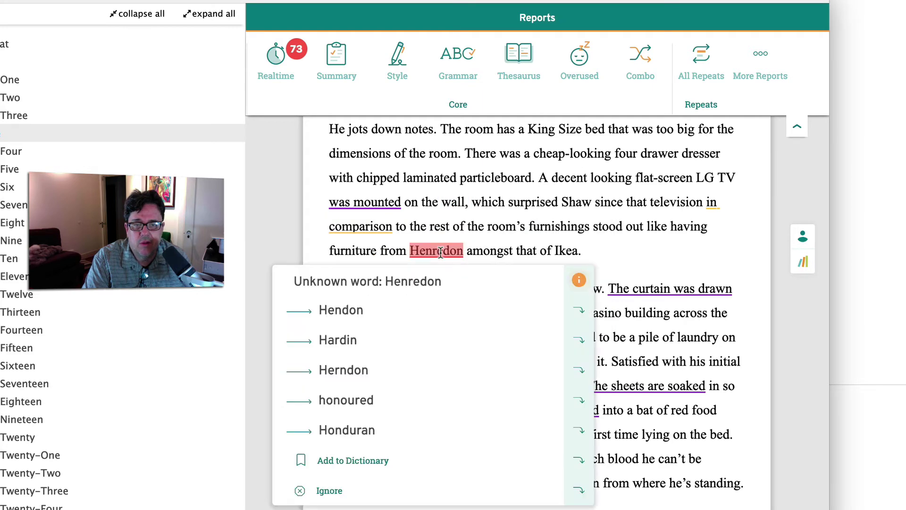
pyautogui.click(316, 495)
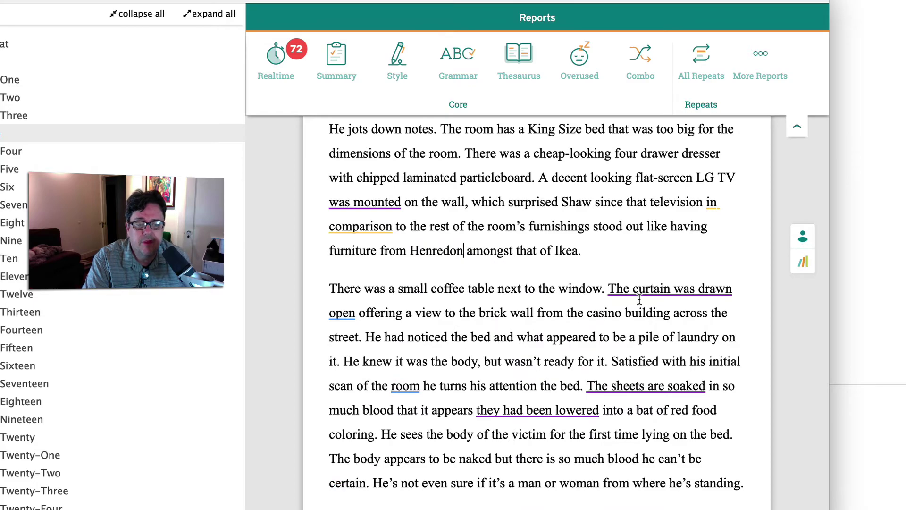
pyautogui.scroll(-20, 565, 383)
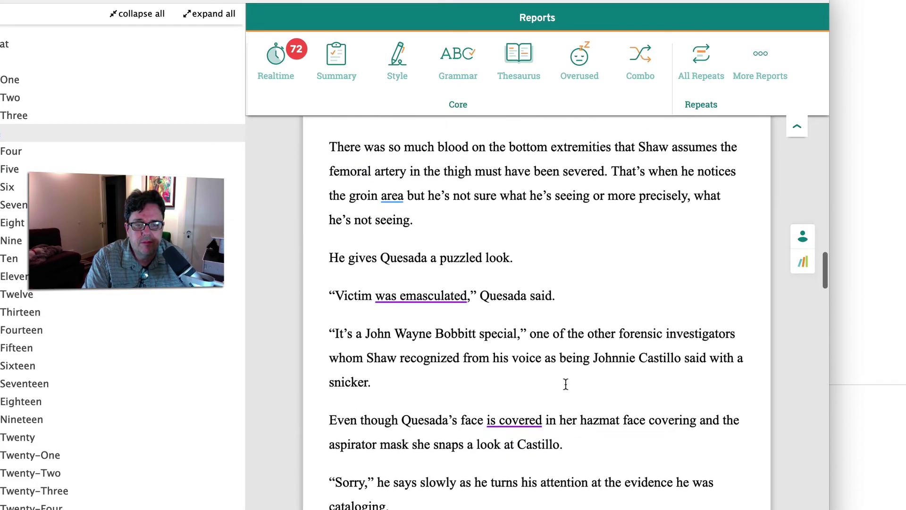
pyautogui.scroll(20, 566, 384)
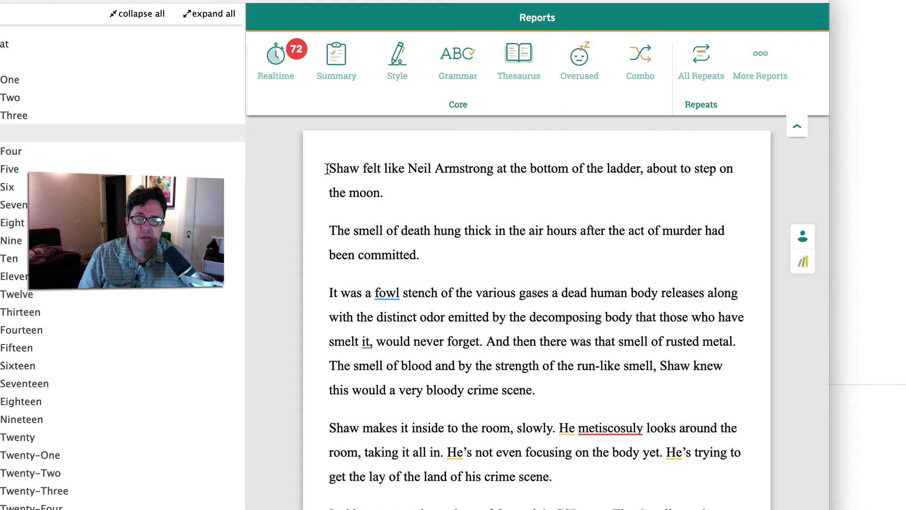
# Insert 'Edited on PWA!!' as its own paragraph before the opening word 'Shaw'.
pyautogui.click(326, 169)
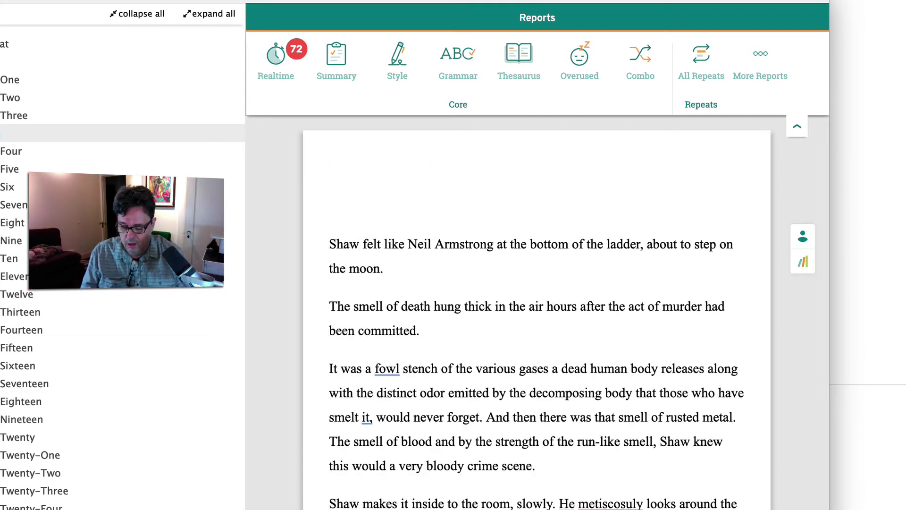
pyautogui.write('Edited ')
pyautogui.write('on P')
pyautogui.write('WA!!')
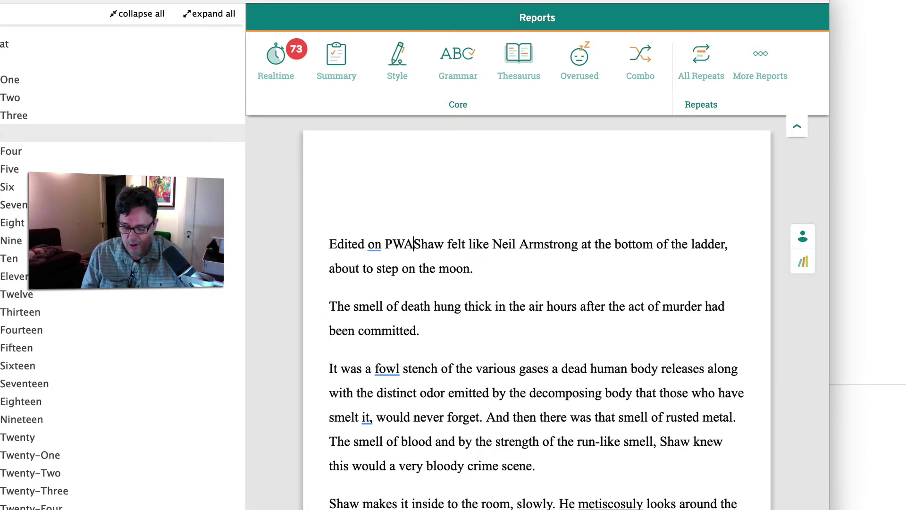
pyautogui.press('Return')
pyautogui.press('Return')
pyautogui.press('Return')
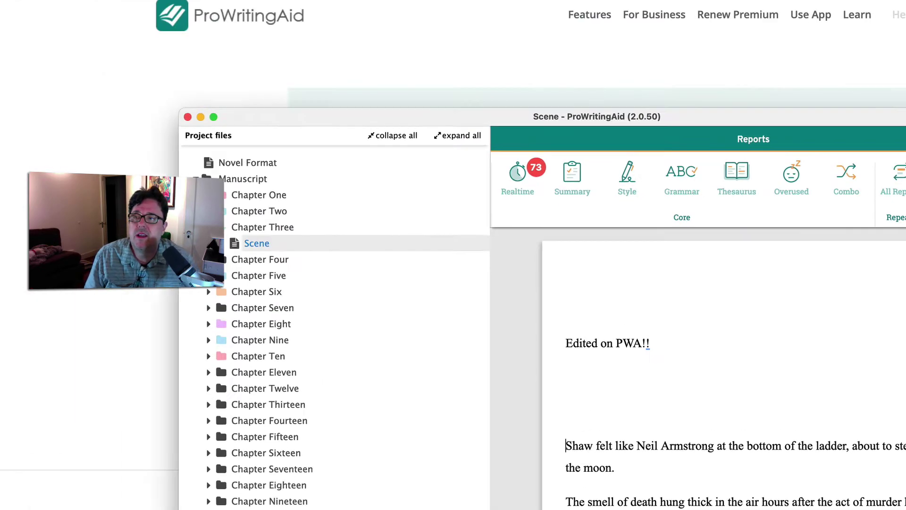
pyautogui.click(91, 4)
# Save the scene, quit ProWritingAid, and reopen the May28 Test project from Scrivener's Open Recent.
pyautogui.click(119, 92)
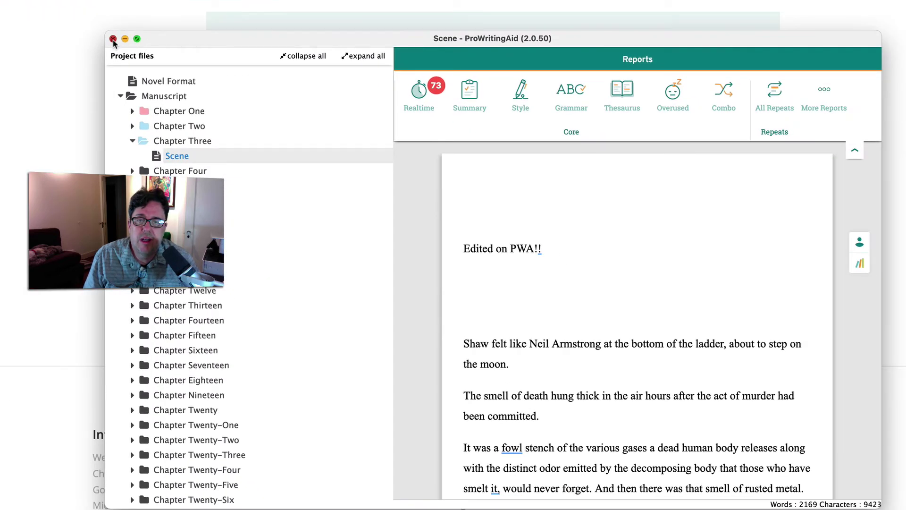
pyautogui.click(113, 39)
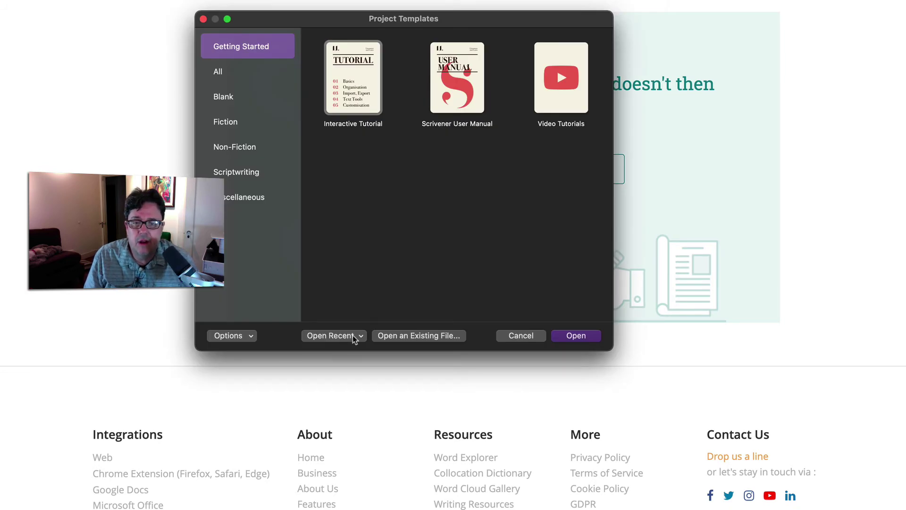
pyautogui.click(355, 336)
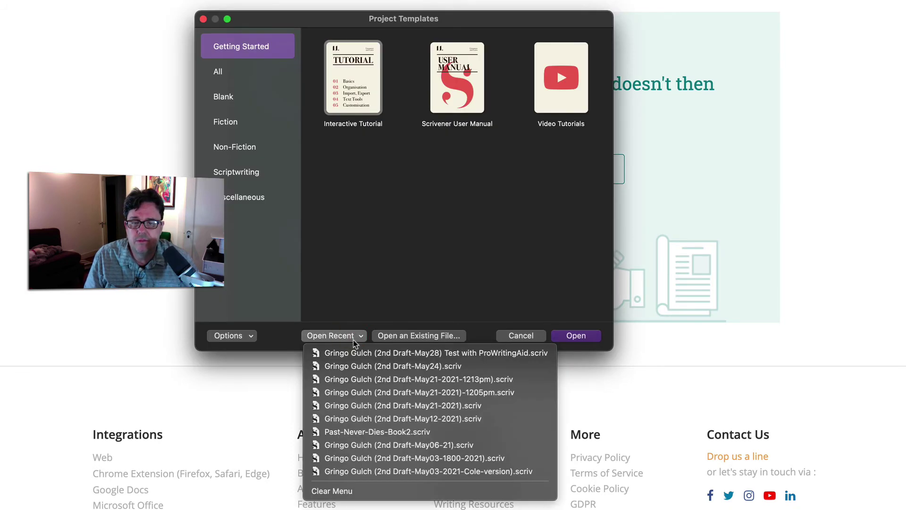
pyautogui.click(355, 353)
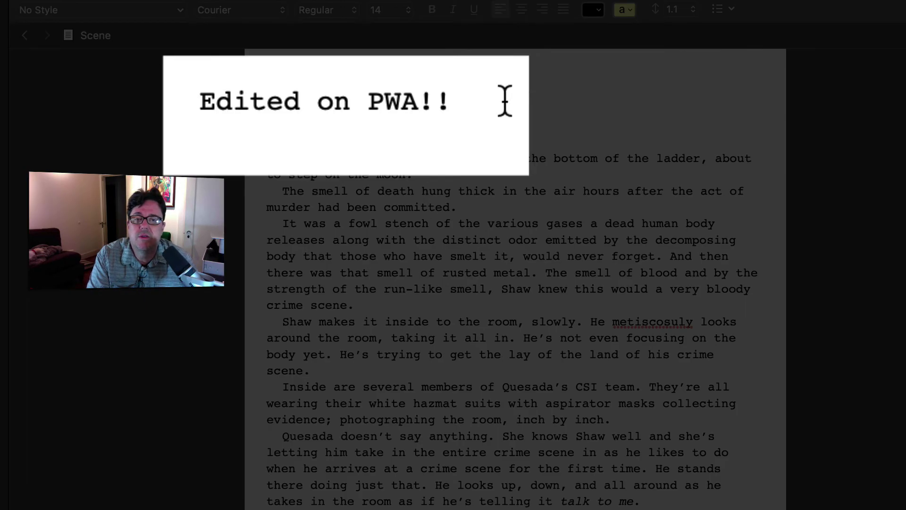
# Select the 'Edited on PWA!!' line at the top of Chapter Three's scene.
pyautogui.moveTo(434, 102); pyautogui.dragTo(335, 102)
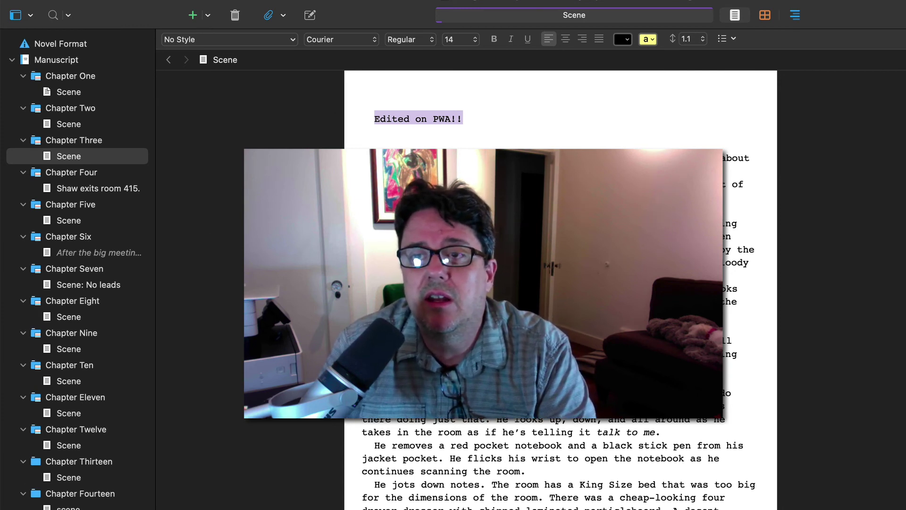
# Open Scrivener's Compile window to show the manuscript's chapters, scenes and format presets.
pyautogui.press('super+alt+e')
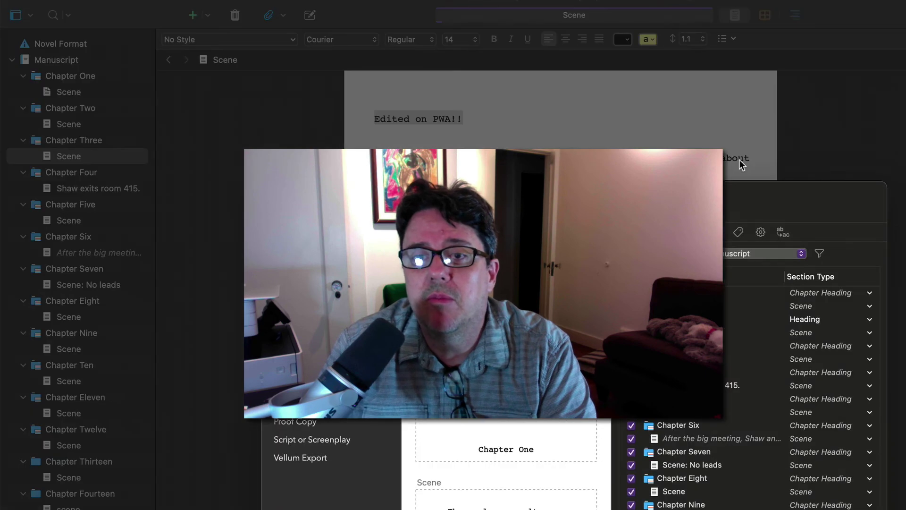